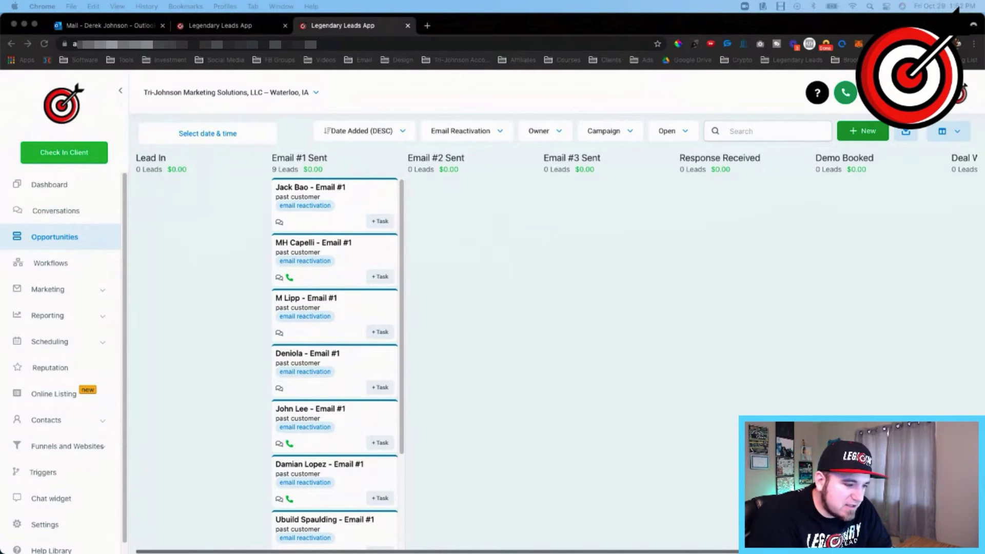
Activate the browser window and scroll sideways across the current page.
click(593, 279)
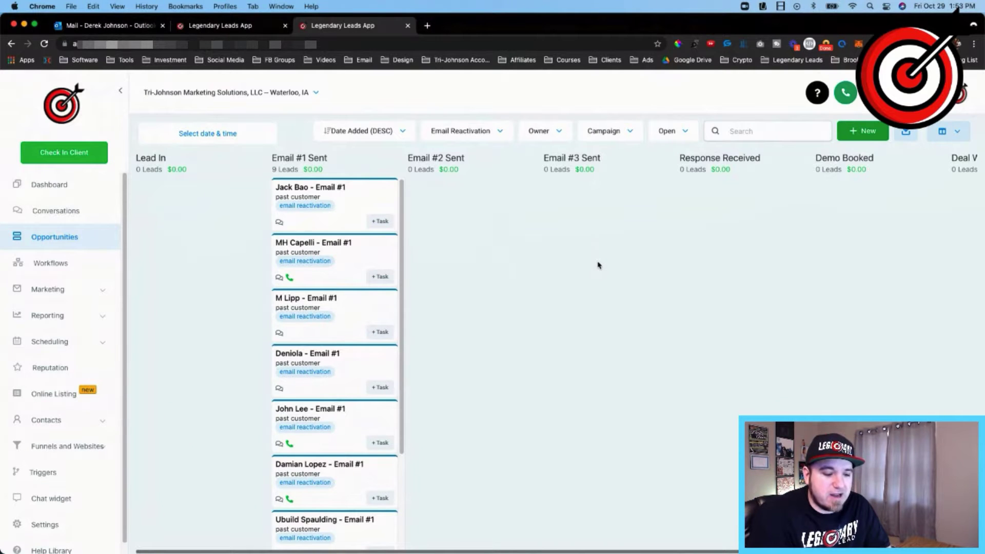
scroll(716, 230, right, 5)
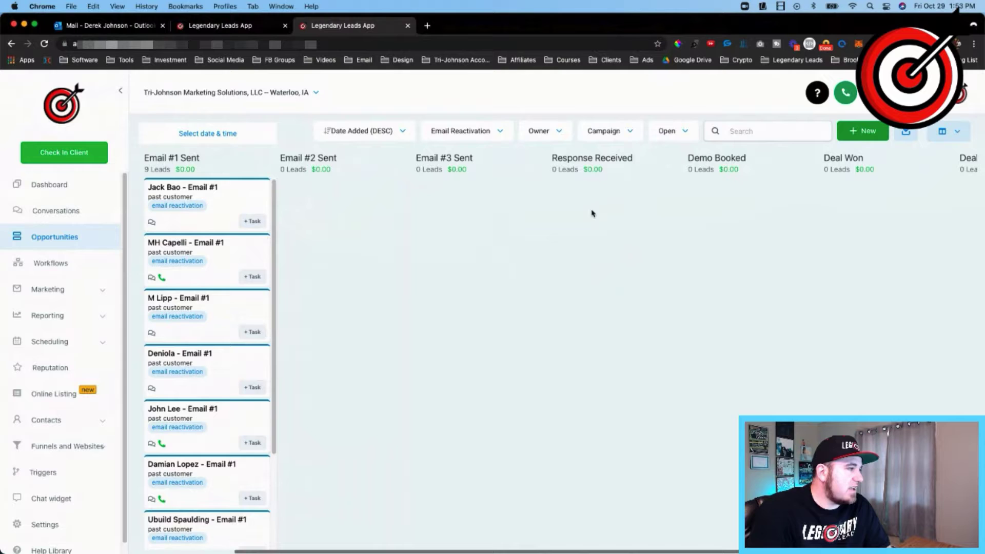
scroll(738, 279, right, 5)
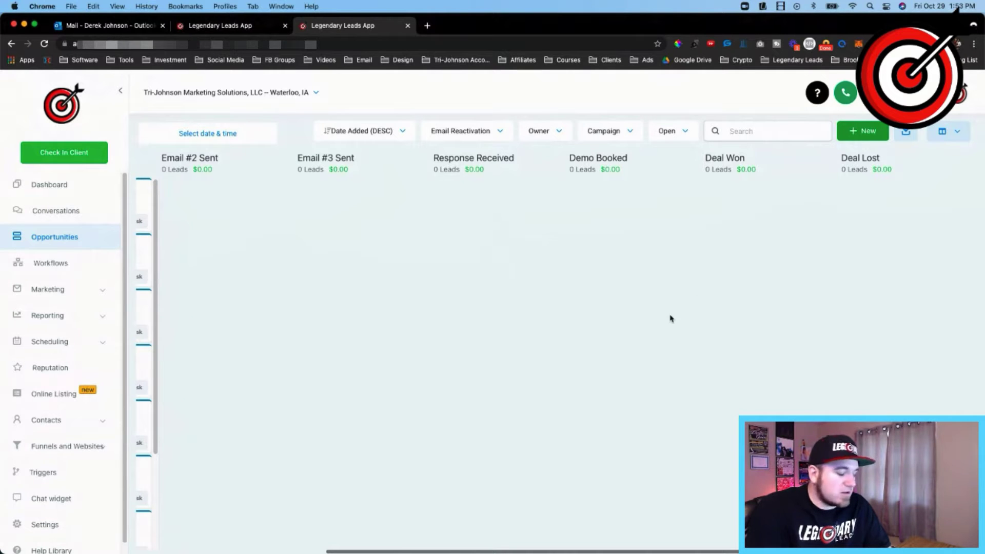
scroll(634, 271, left, 5)
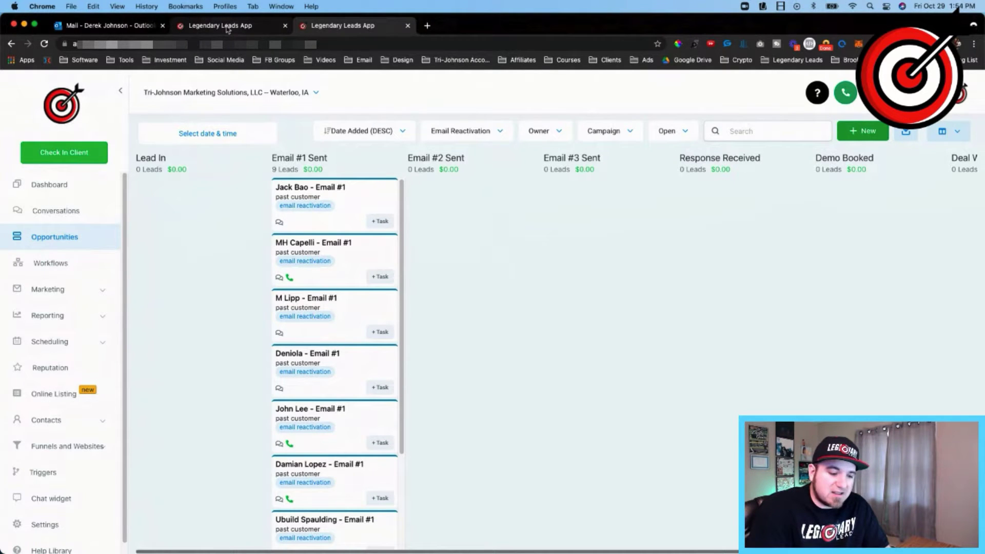
Switch to the Email Reactivation workflow and inspect its Contact Tag Email Reactivation trigger.
click(227, 27)
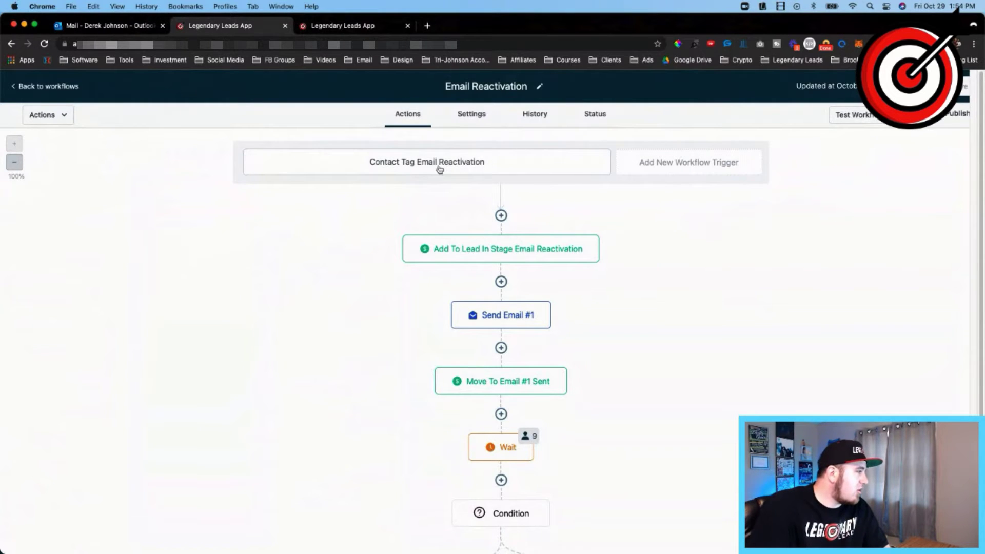
click(462, 170)
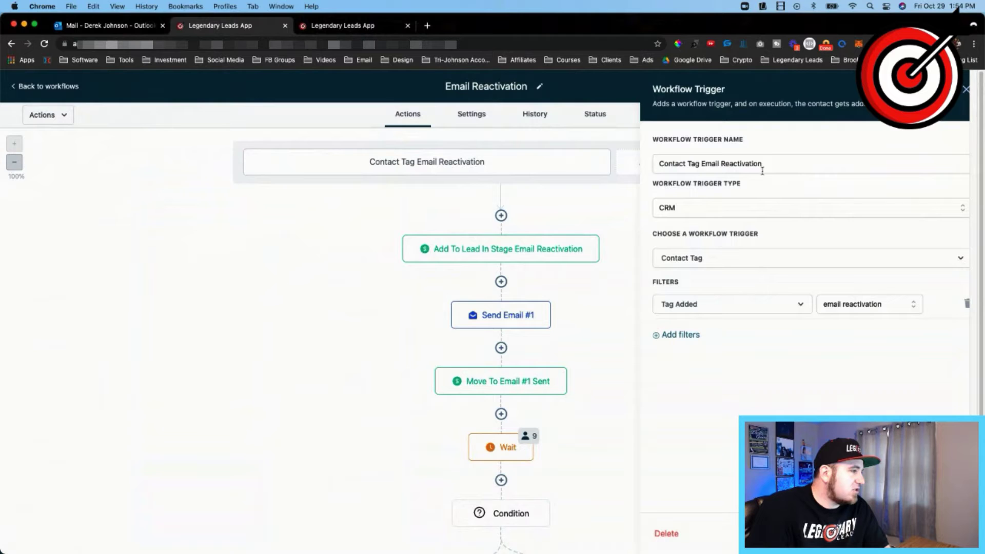
click(964, 88)
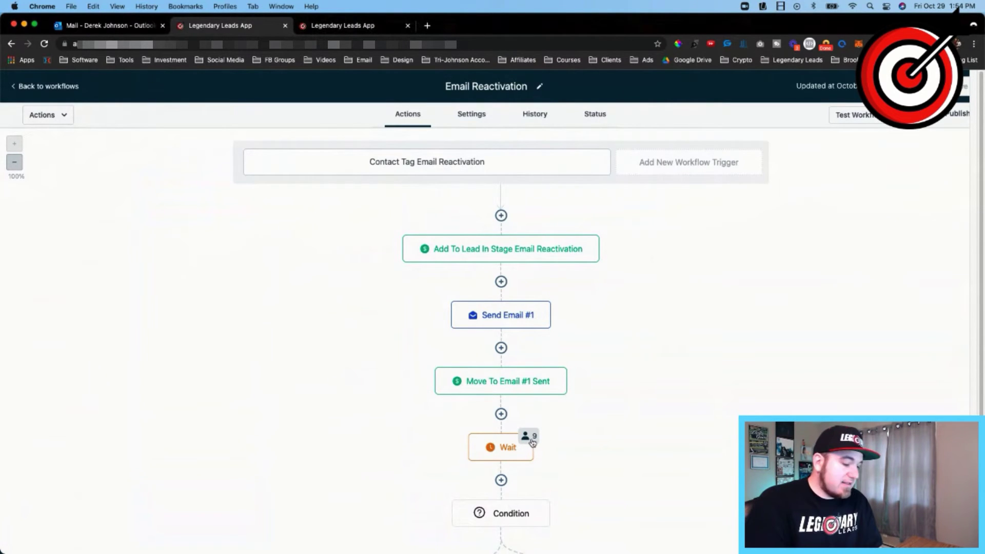
Zoom Chrome in two levels and scroll down to the workflow's Wait and Condition nodes.
key(super+equal)
key(super+equal)
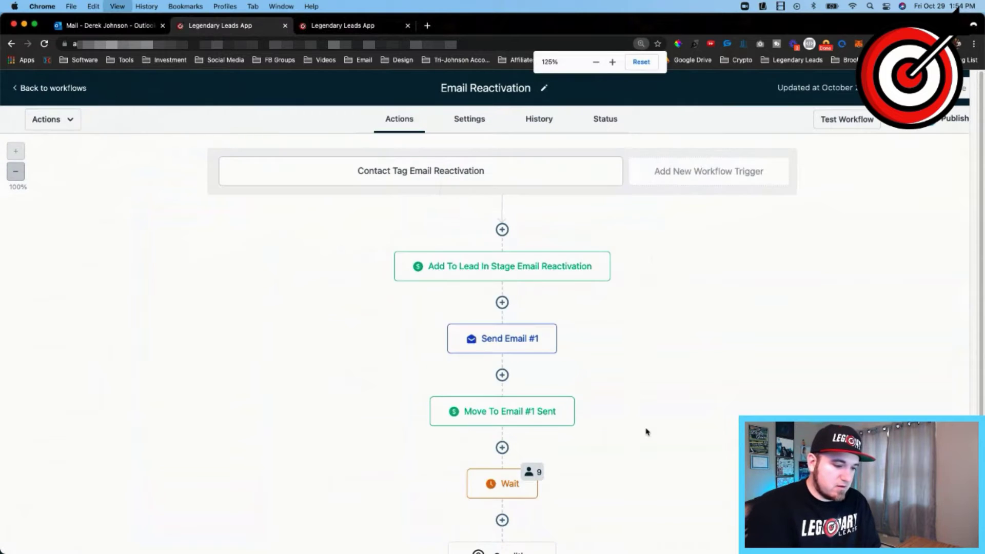
key(super+equal)
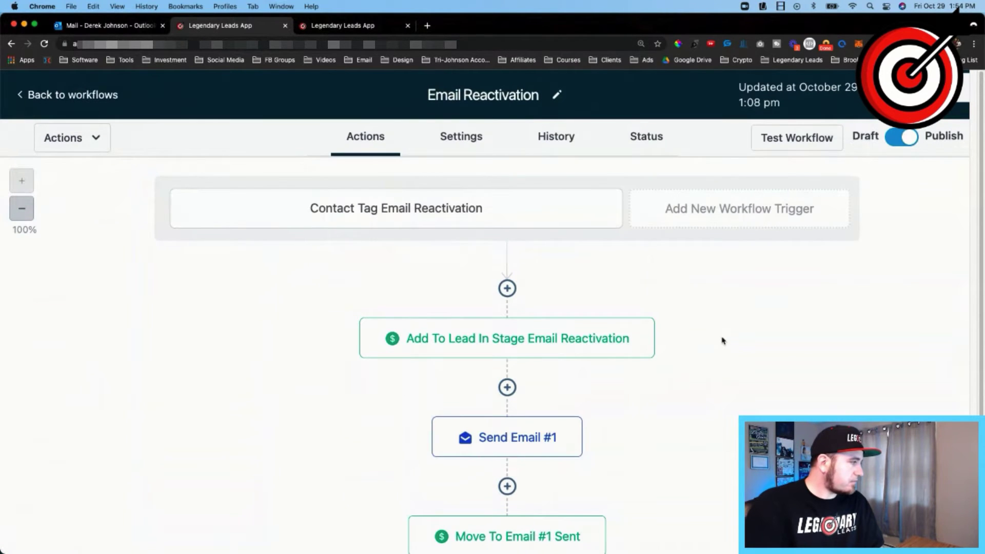
scroll(723, 342, down, 2)
scroll(723, 343, down, 3)
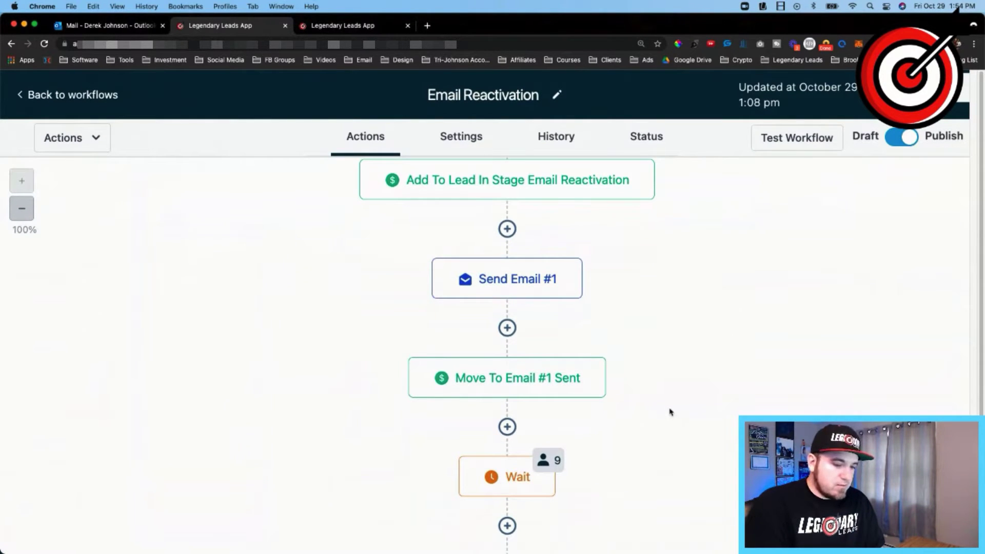
scroll(677, 359, up, 1)
scroll(686, 307, up, 4)
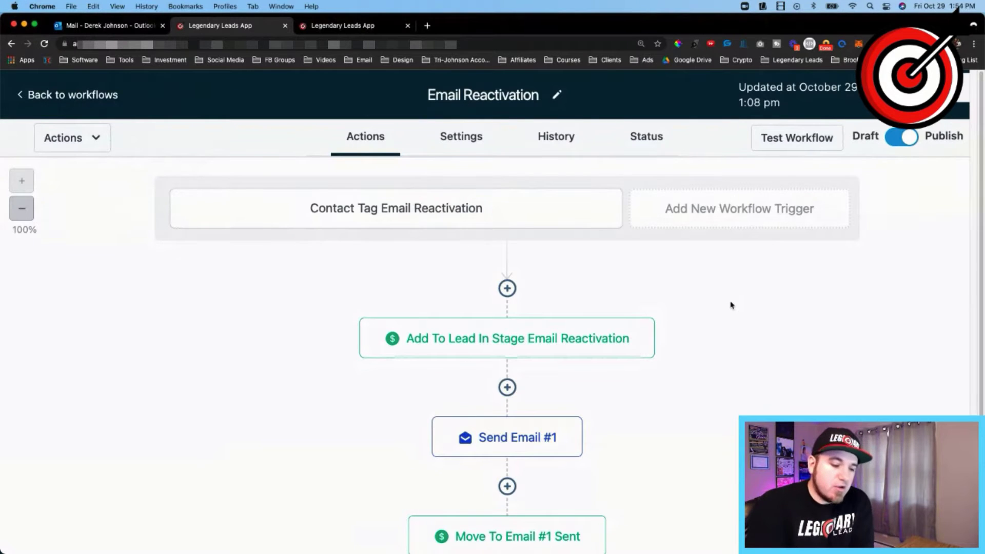
scroll(752, 336, down, 2)
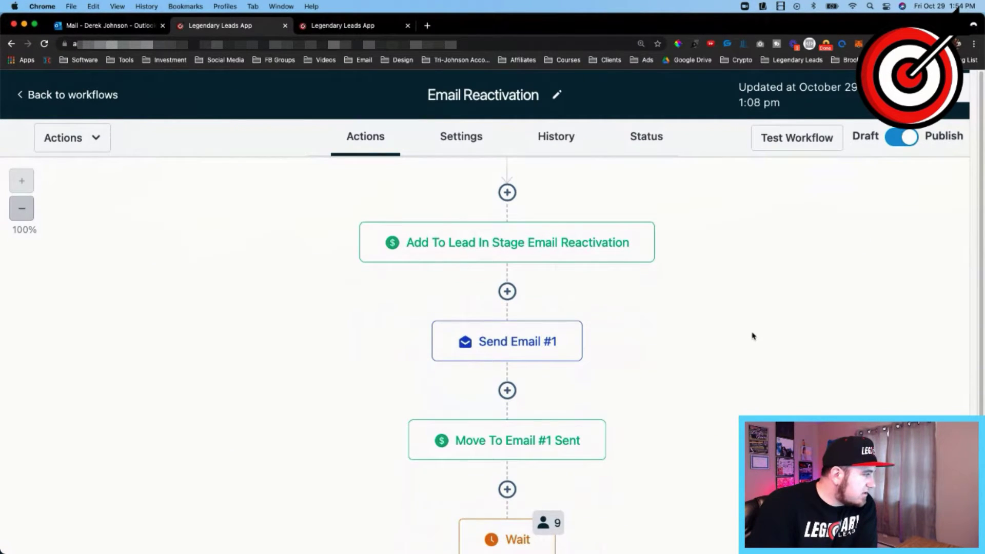
scroll(679, 308, down, 1)
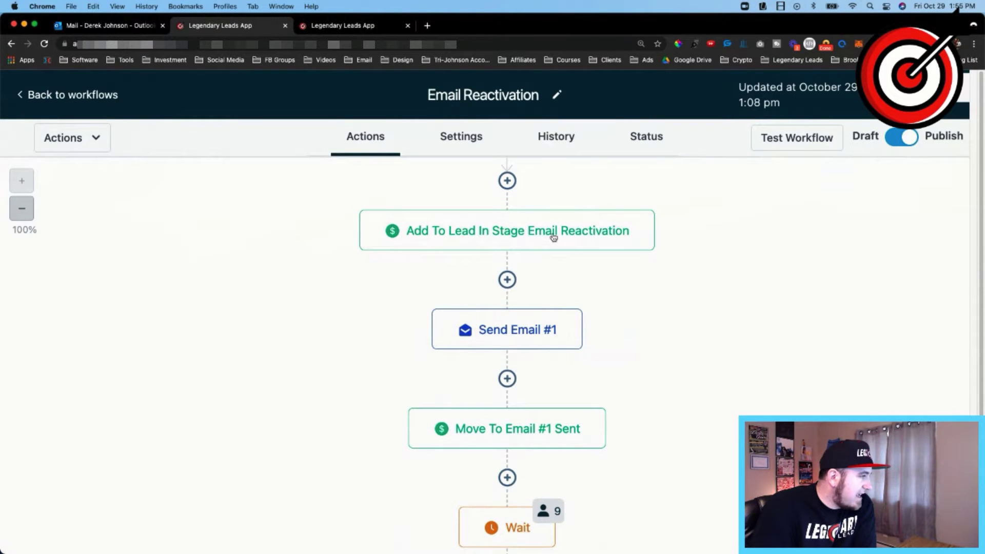
scroll(570, 302, down, 1)
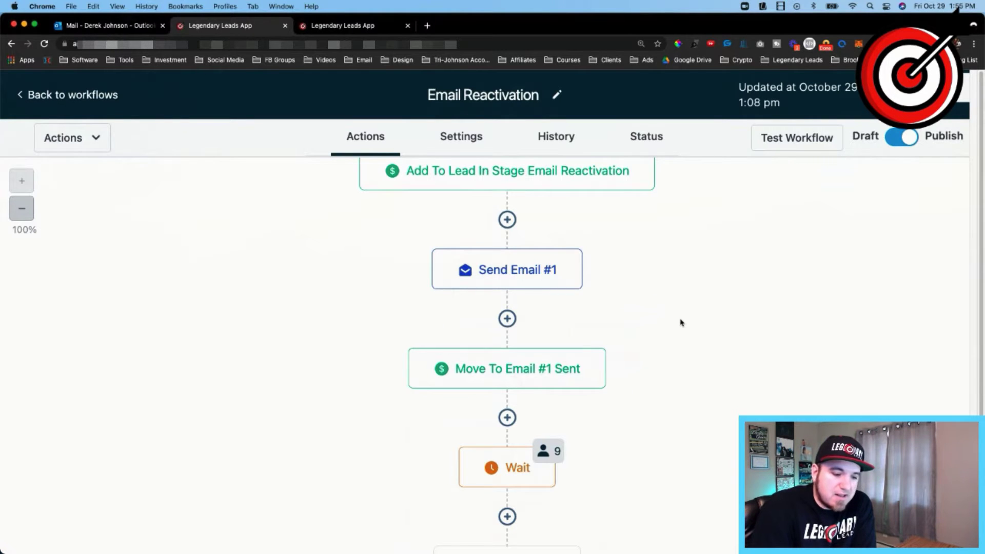
scroll(710, 313, down, 4)
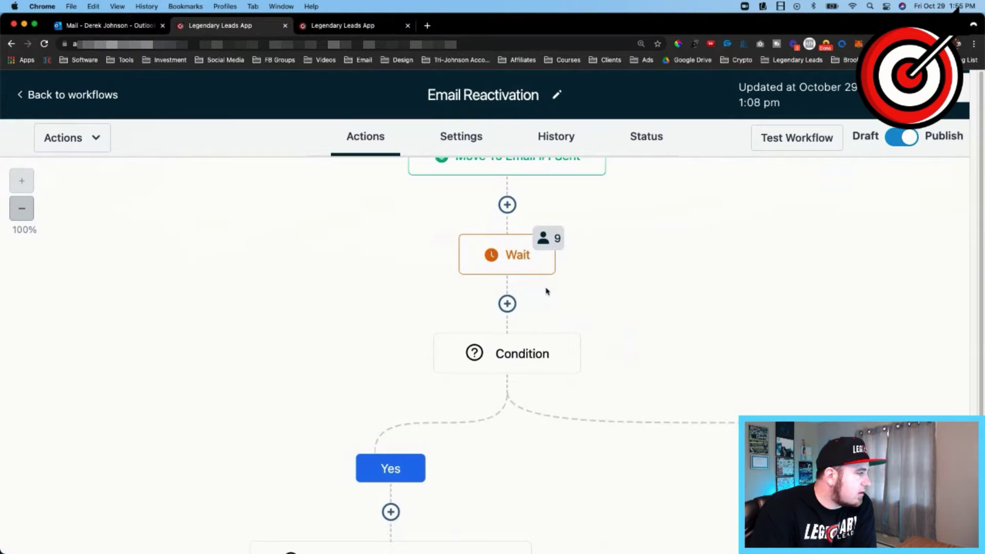
click(522, 265)
scroll(683, 392, down, 2)
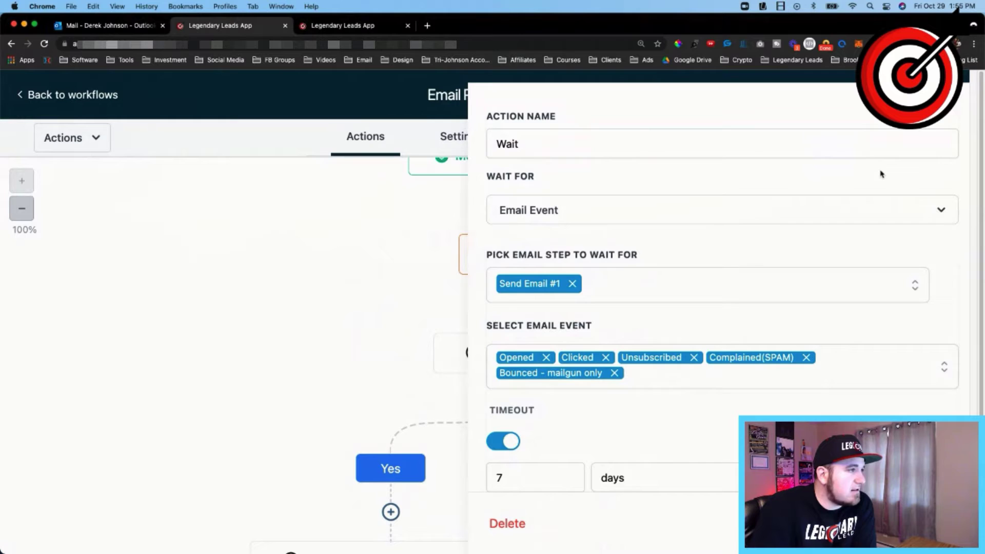
scroll(881, 174, up, 3)
click(951, 122)
scroll(633, 380, down, 3)
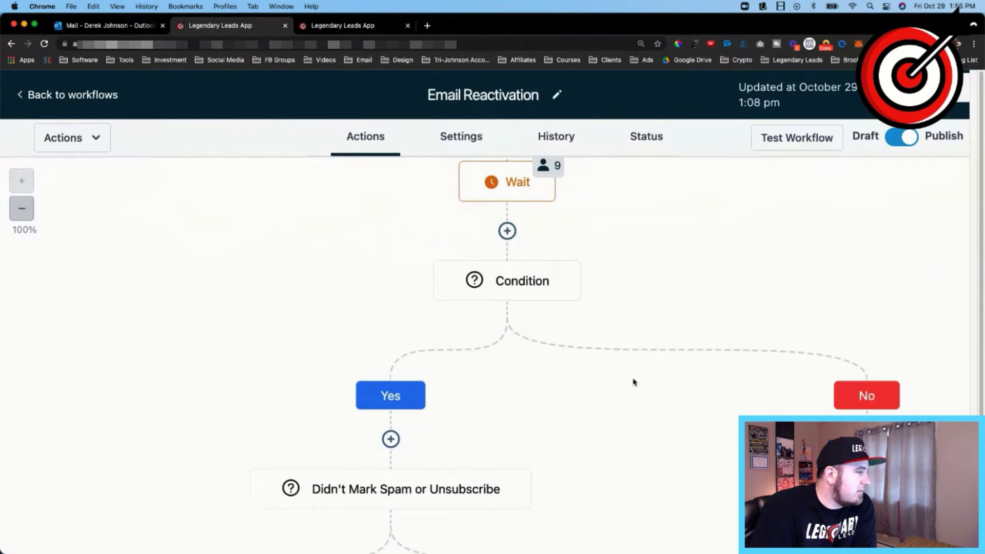
click(532, 279)
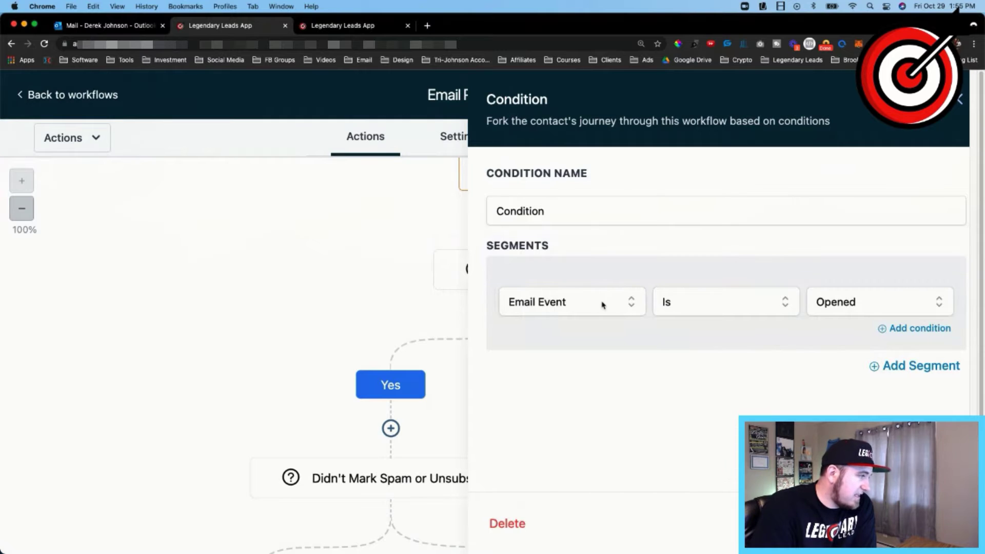
click(960, 99)
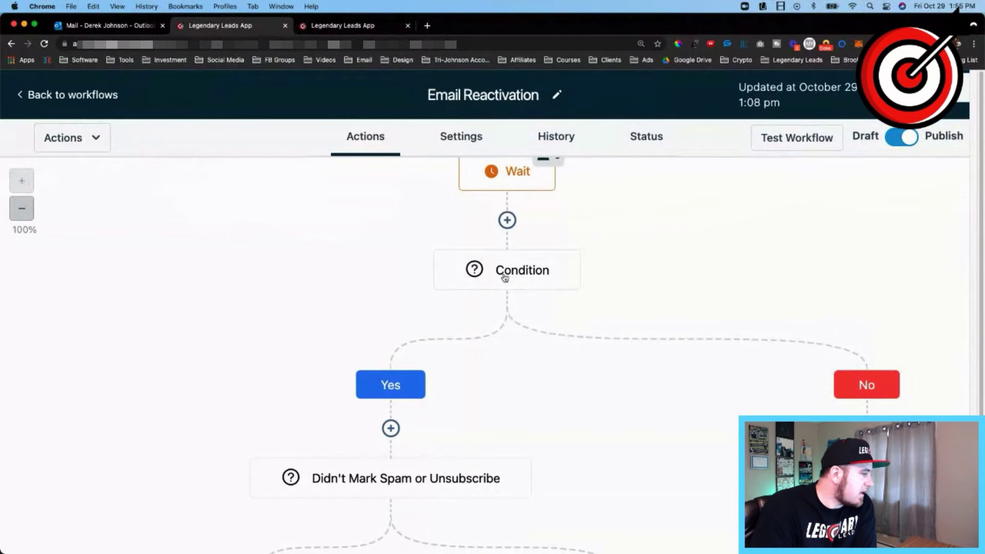
scroll(402, 418, down, 3)
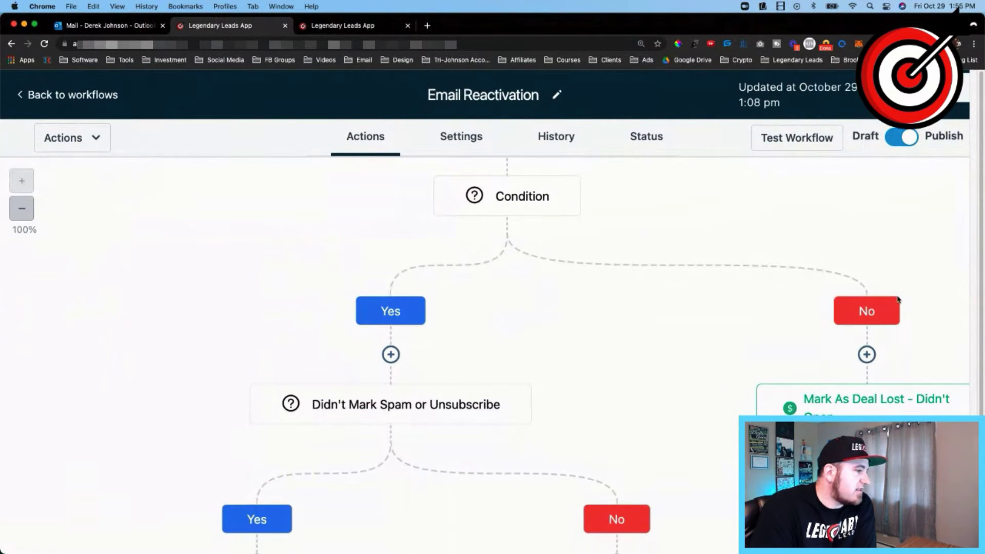
scroll(859, 326, down, 3)
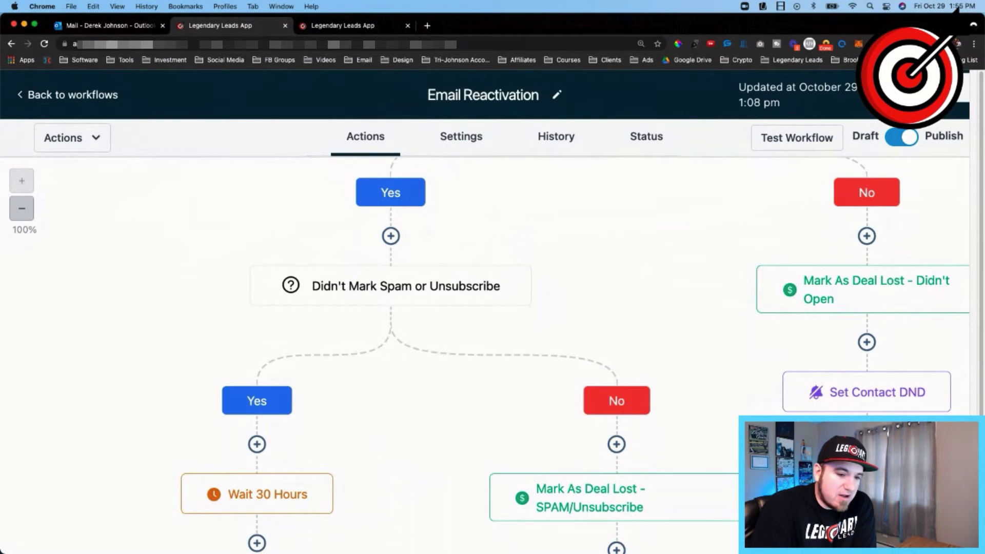
scroll(620, 297, up, 1)
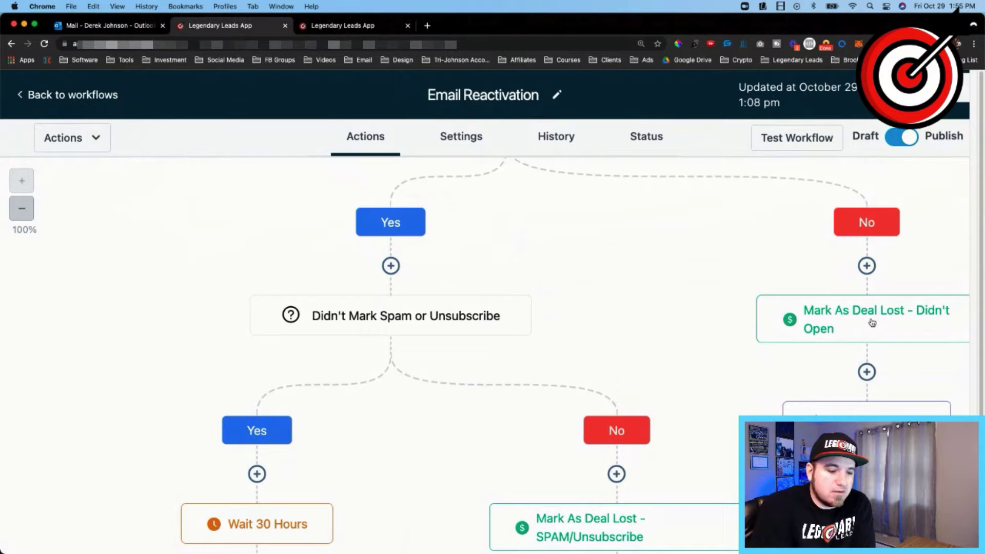
scroll(872, 322, down, 1)
scroll(887, 301, down, 4)
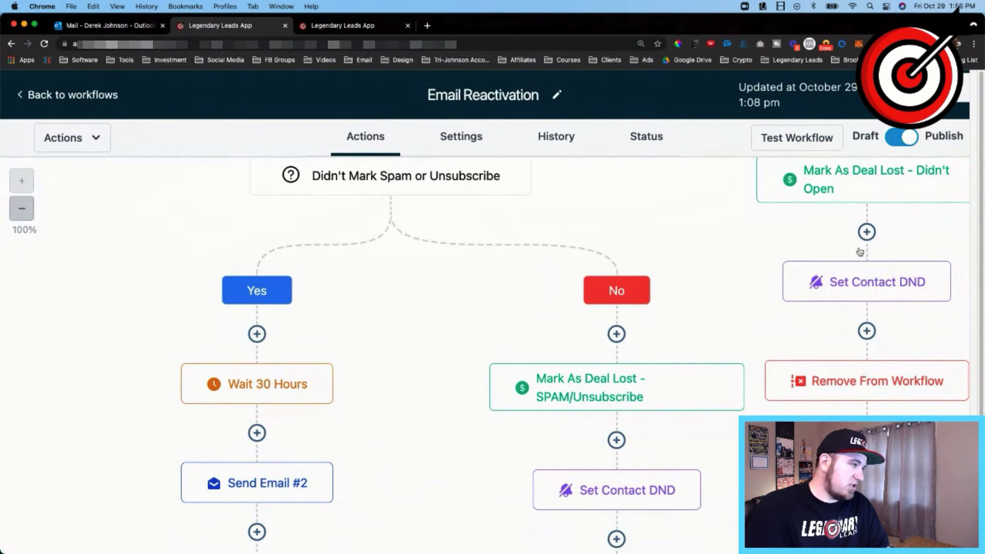
scroll(855, 403, up, 10)
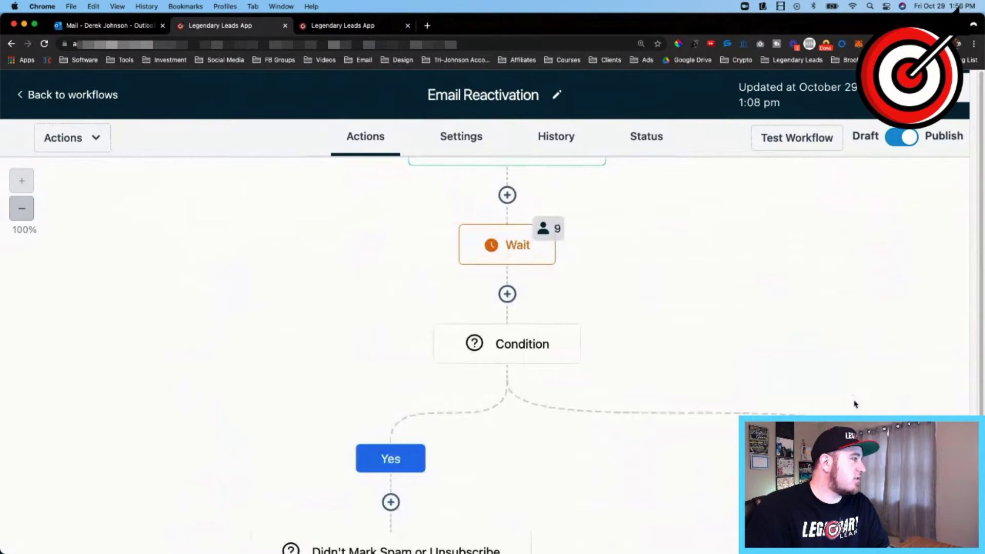
scroll(830, 300, down, 6)
scroll(831, 300, down, 2)
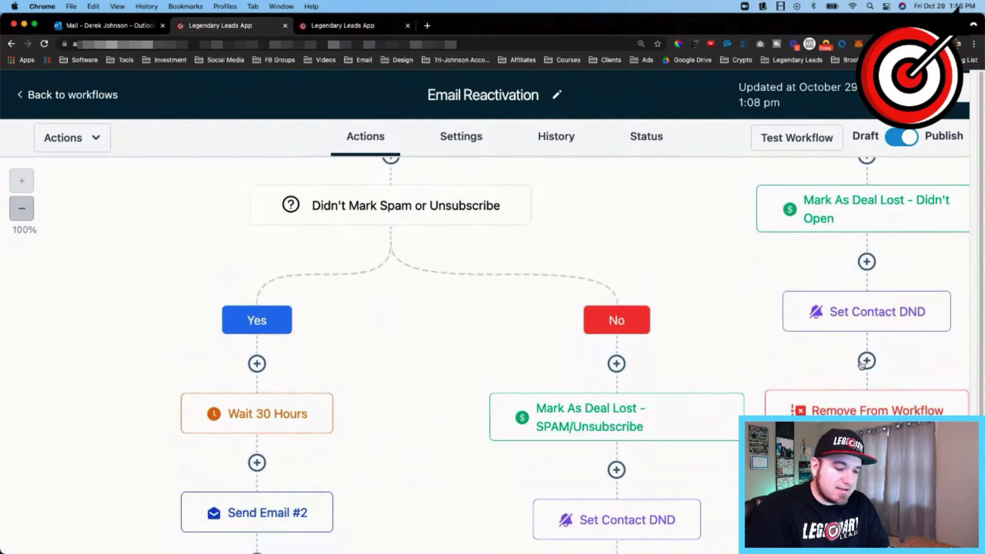
scroll(688, 341, up, 5)
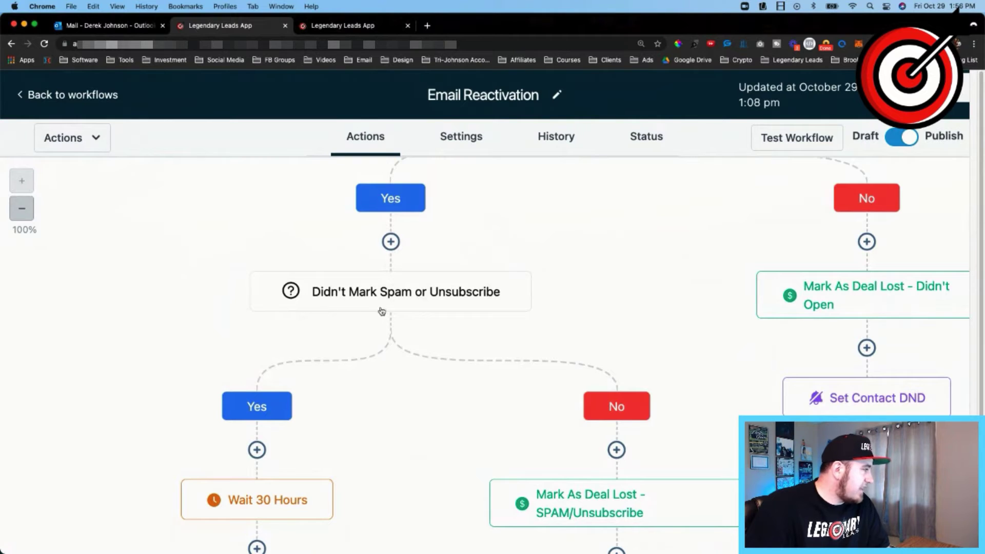
scroll(405, 308, down, 1)
scroll(405, 308, down, 2)
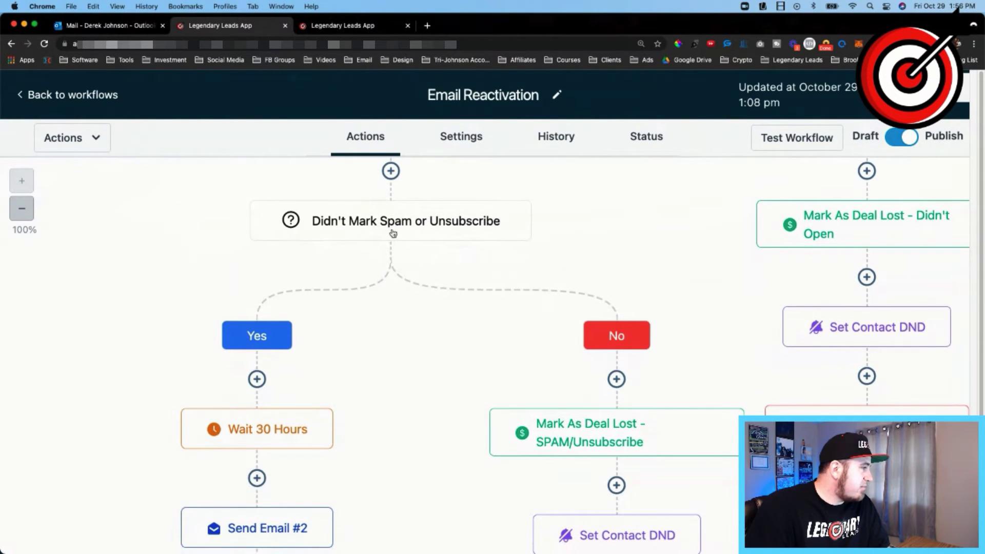
scroll(363, 306, down, 1)
scroll(363, 307, down, 6)
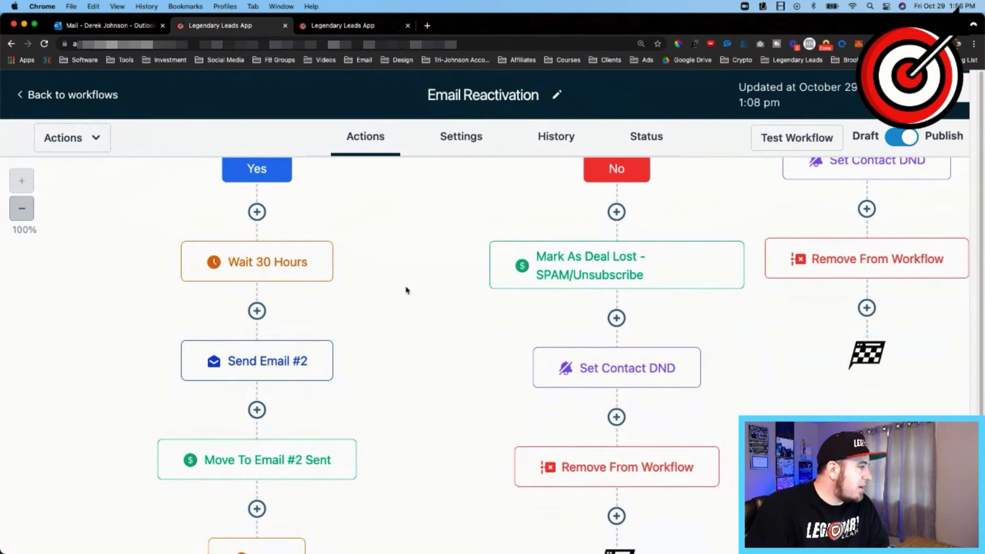
scroll(406, 291, up, 5)
scroll(502, 330, down, 7)
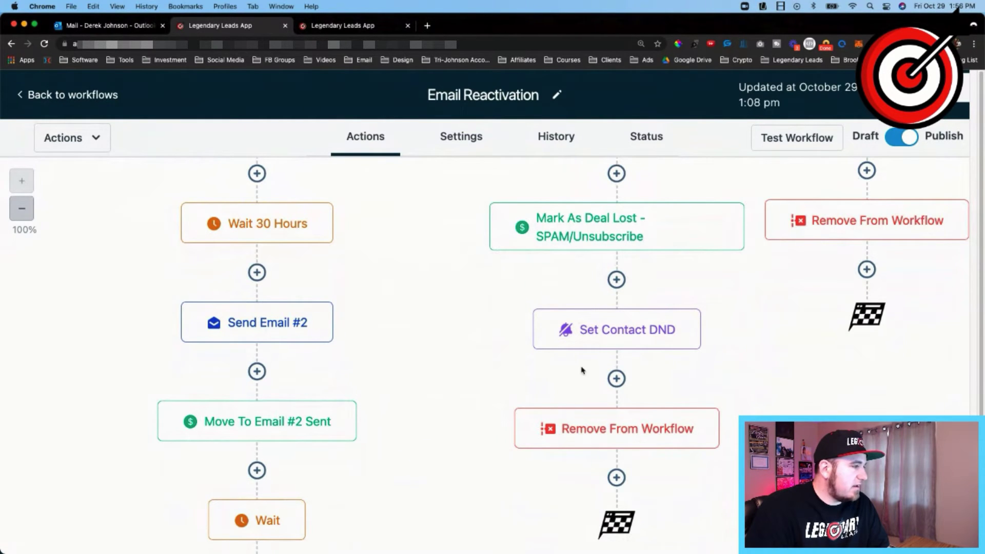
scroll(398, 338, down, 3)
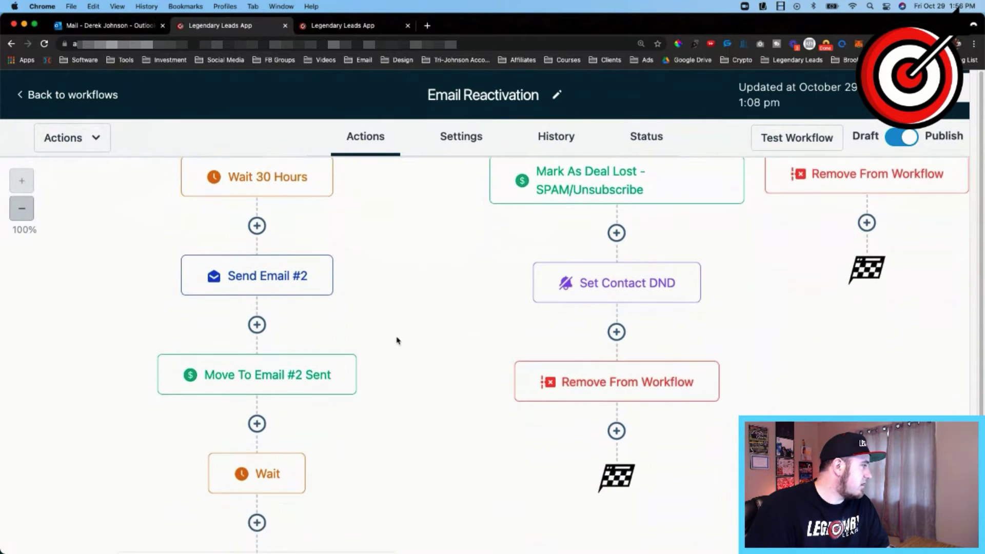
scroll(299, 248, up, 3)
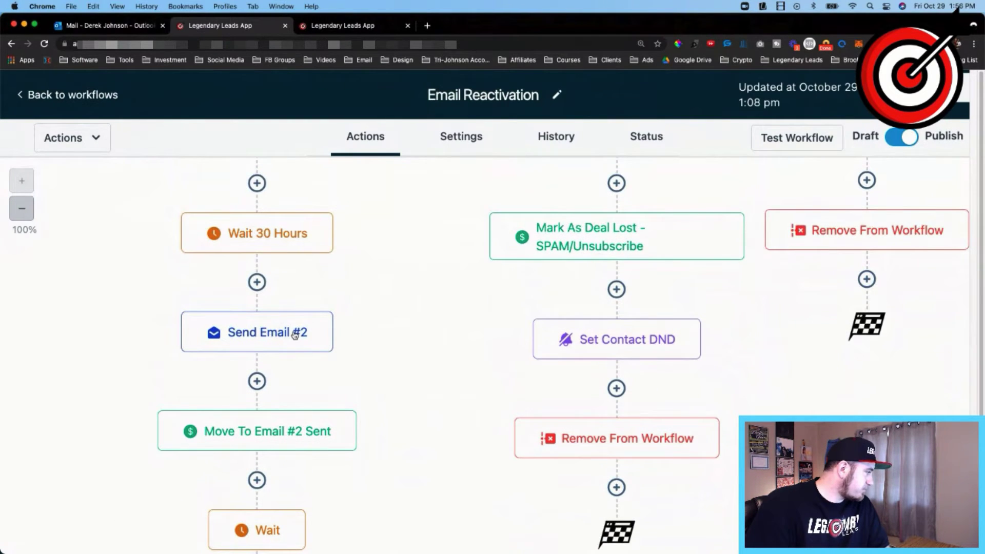
scroll(292, 359, down, 4)
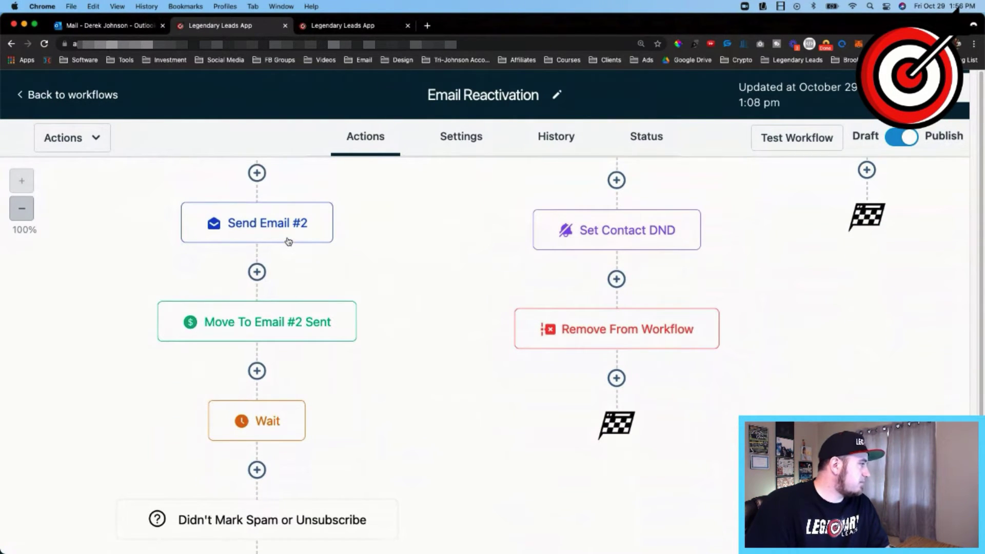
scroll(334, 354, down, 3)
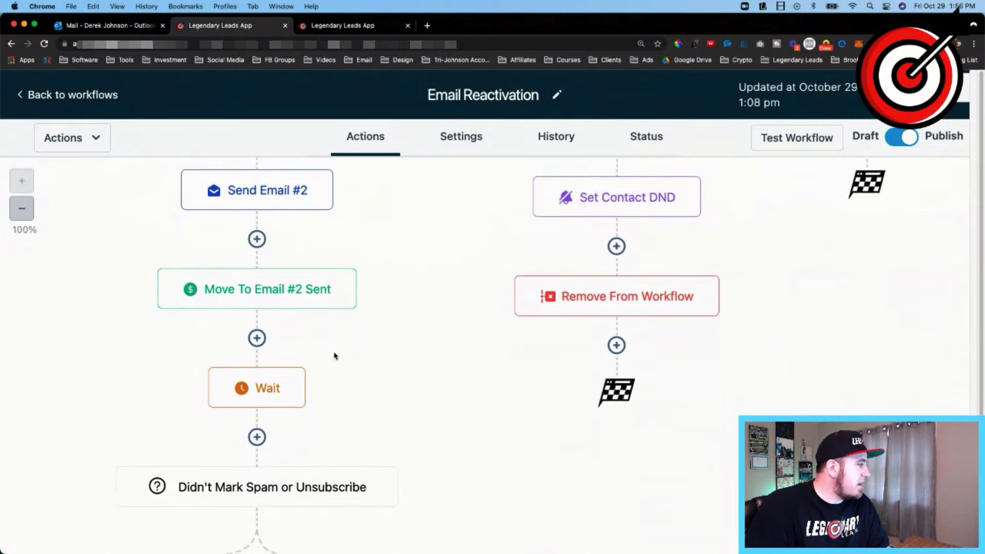
click(341, 28)
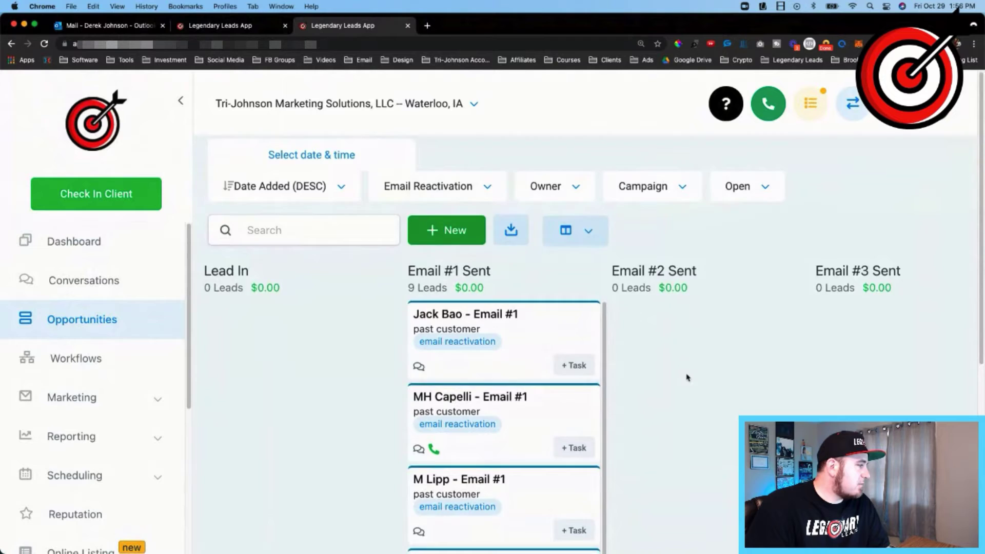
click(234, 26)
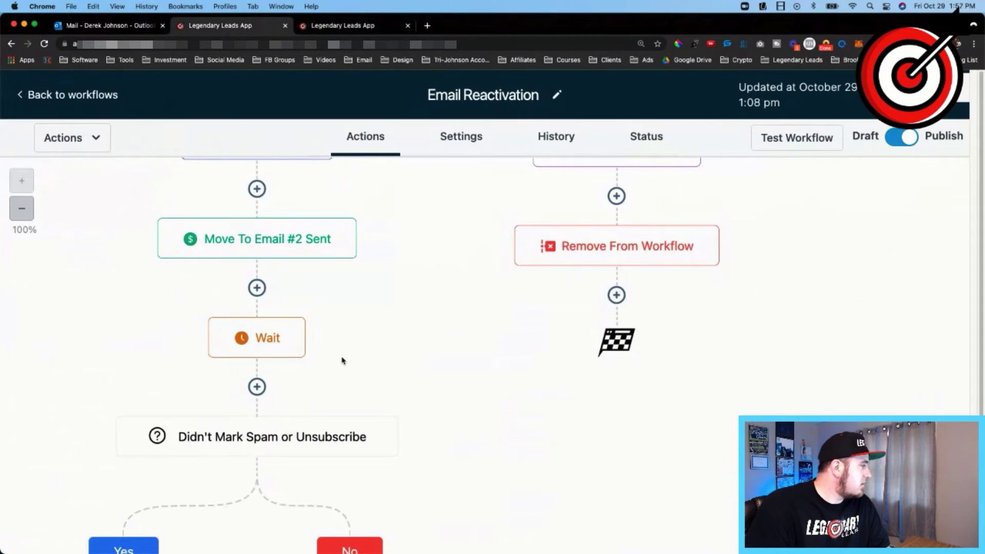
scroll(342, 360, down, 2)
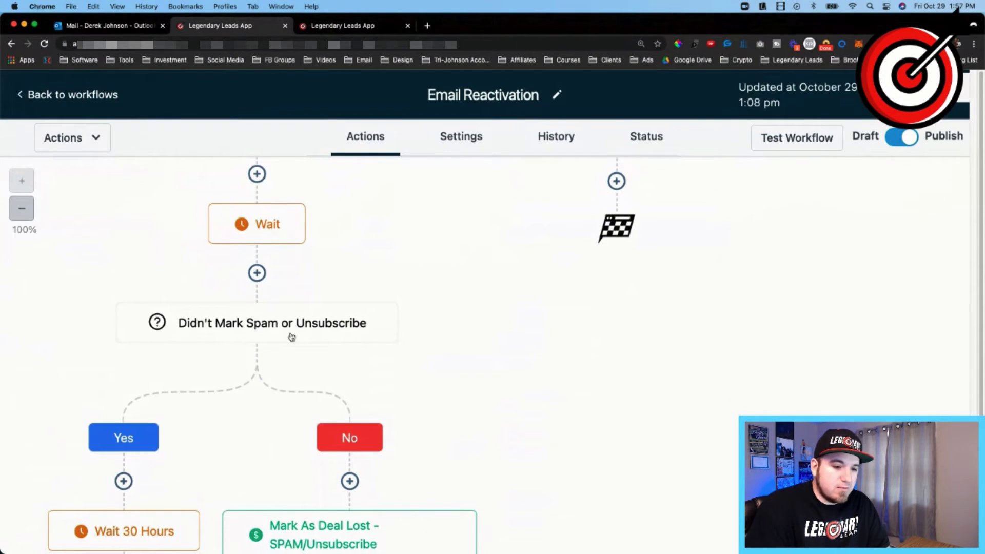
scroll(271, 327, down, 2)
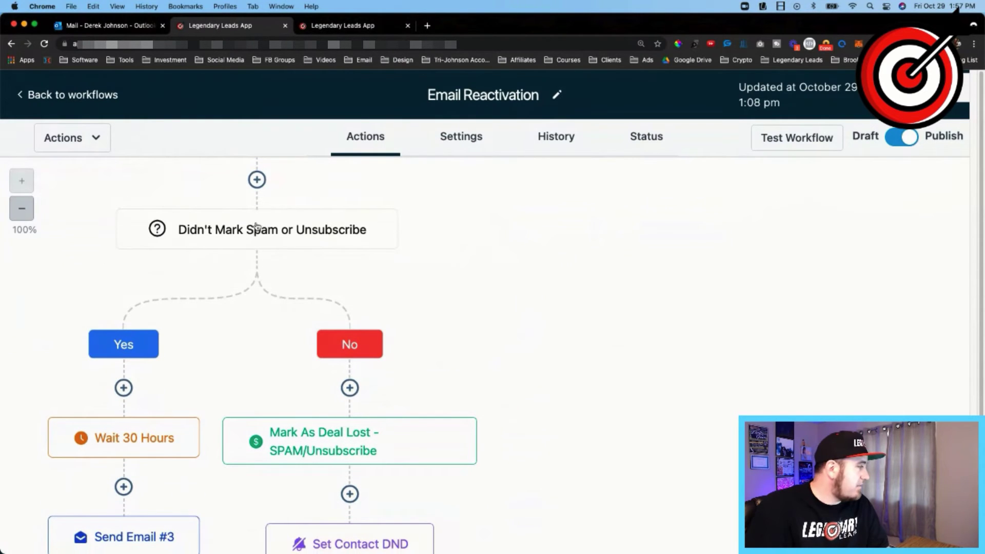
scroll(265, 257, down, 2)
scroll(262, 264, up, 2)
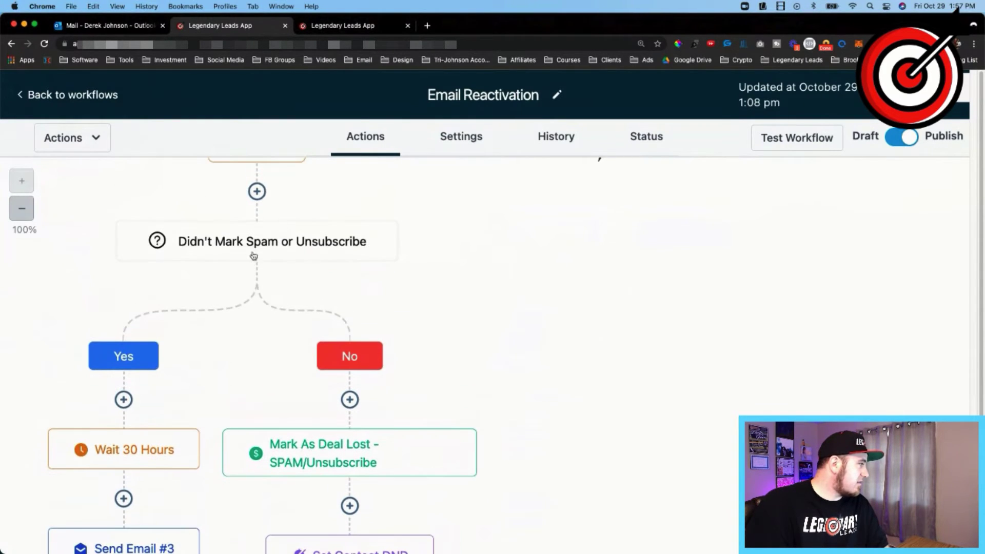
scroll(254, 255, down, 5)
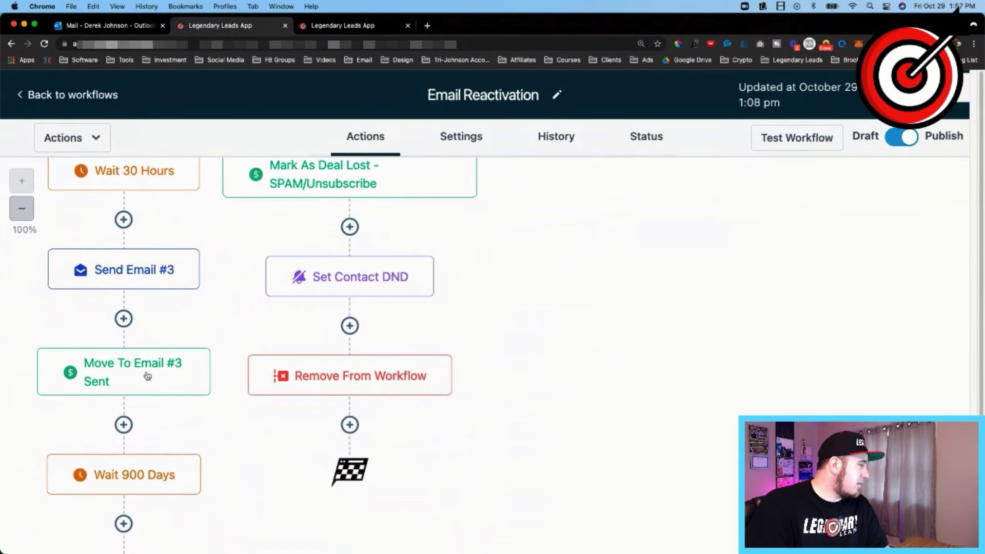
scroll(152, 392, down, 1)
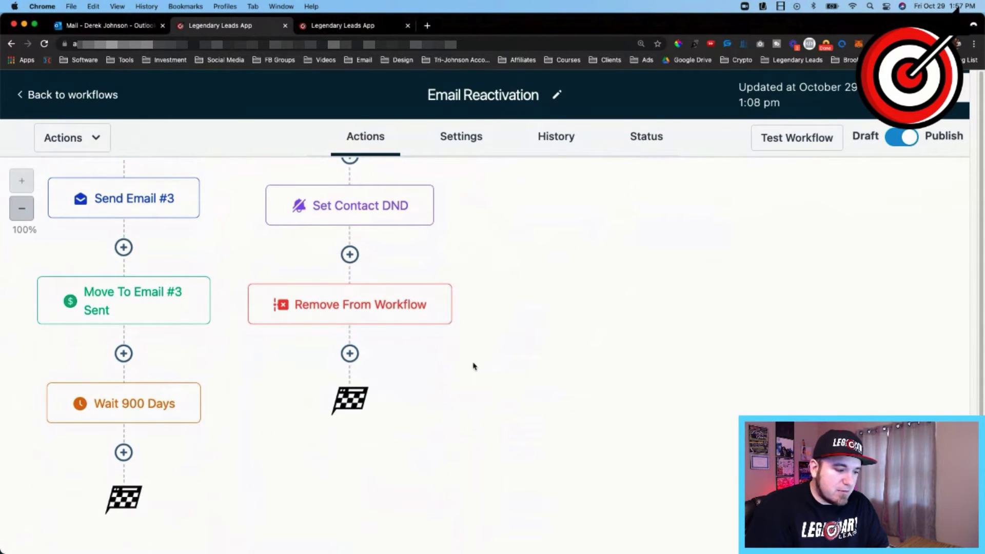
Adjust Chrome zoom out and back in, then scroll up to the Contact Tag trigger.
key(super+minus)
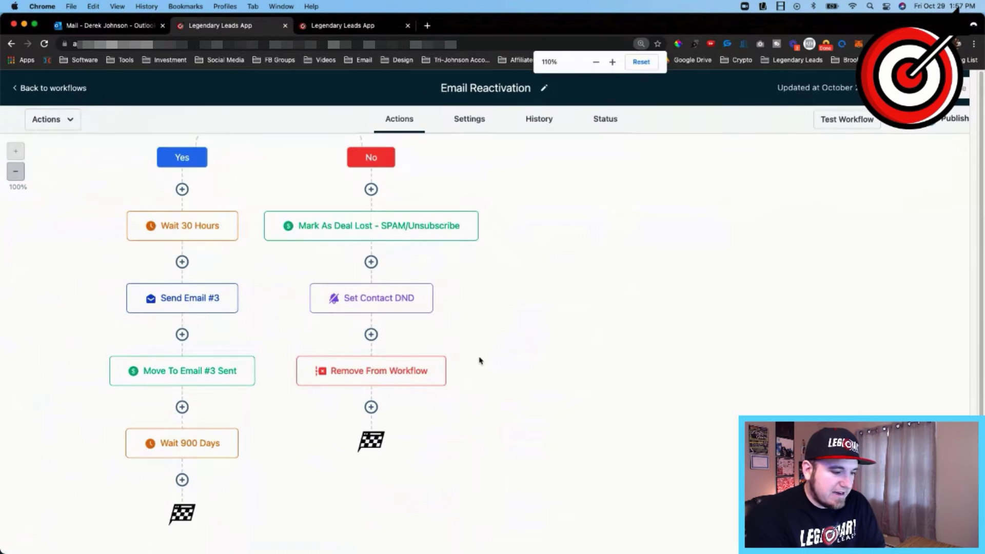
key(super+equal)
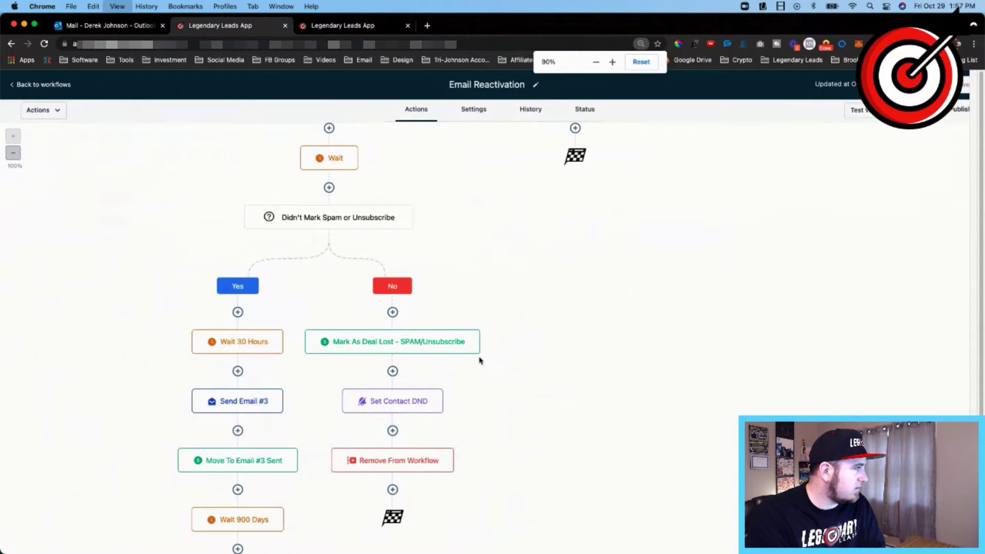
scroll(513, 283, down, 3)
scroll(513, 282, up, 15)
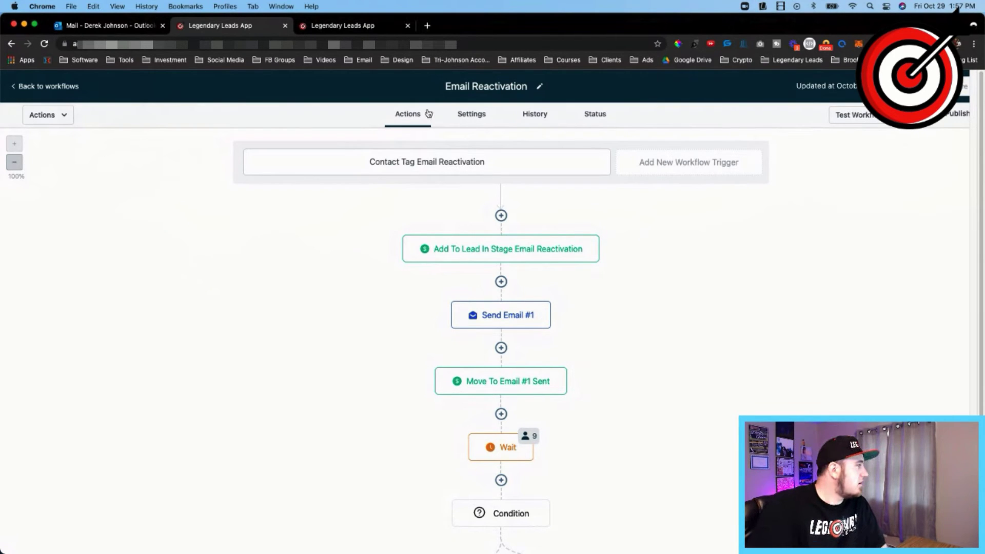
click(355, 31)
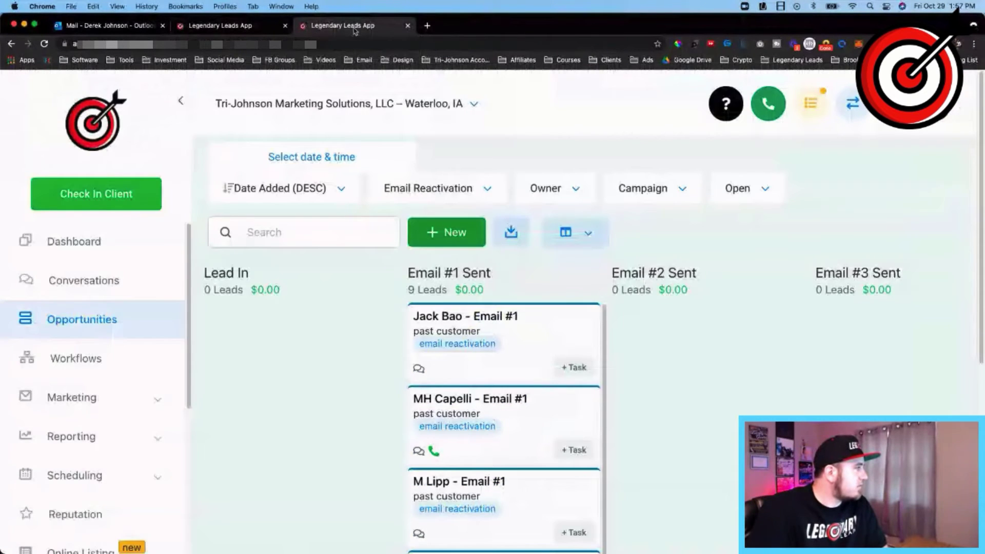
click(355, 31)
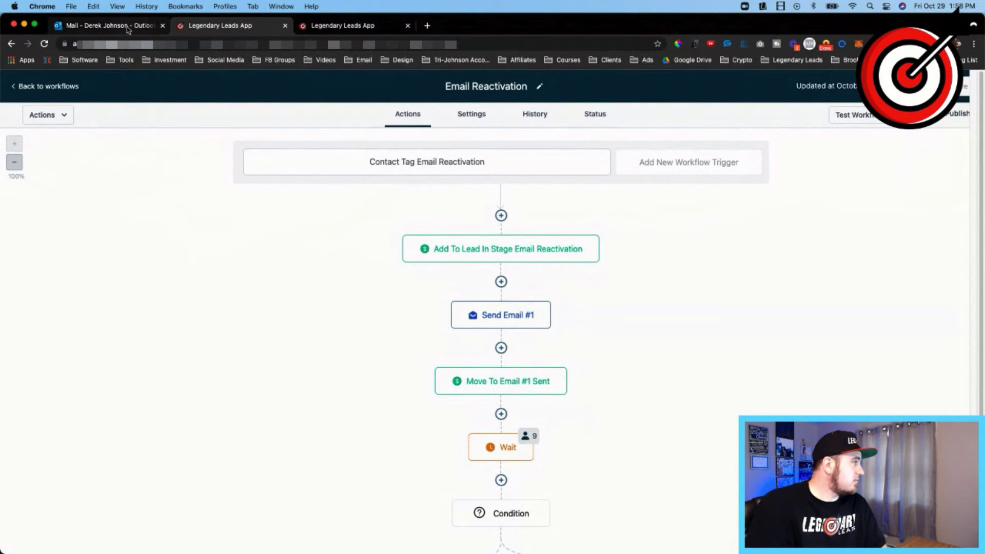
Open the reactivation email in Outlook and follow its bit.ly Schedule-Zoom demo link.
click(112, 25)
scroll(692, 340, down, 3)
scroll(692, 341, up, 3)
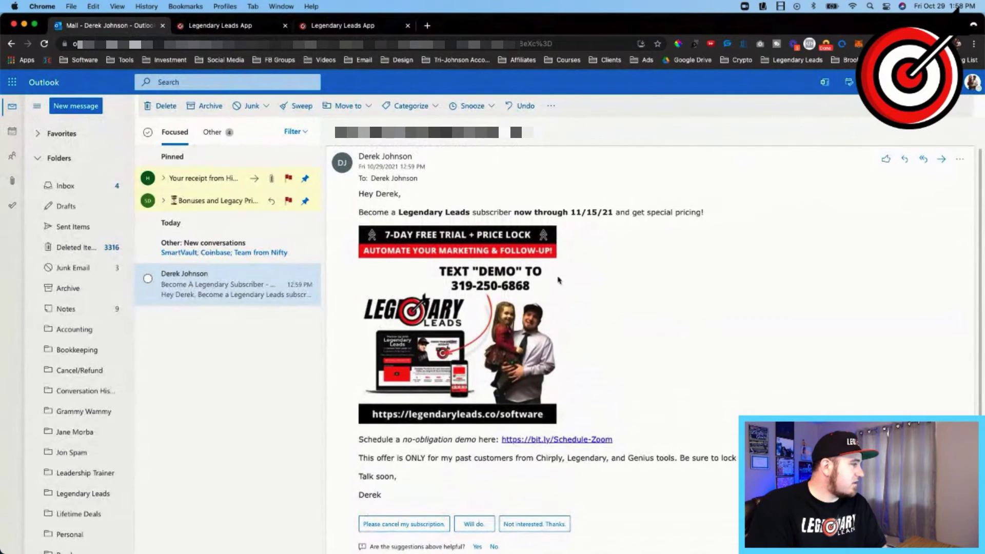
click(525, 442)
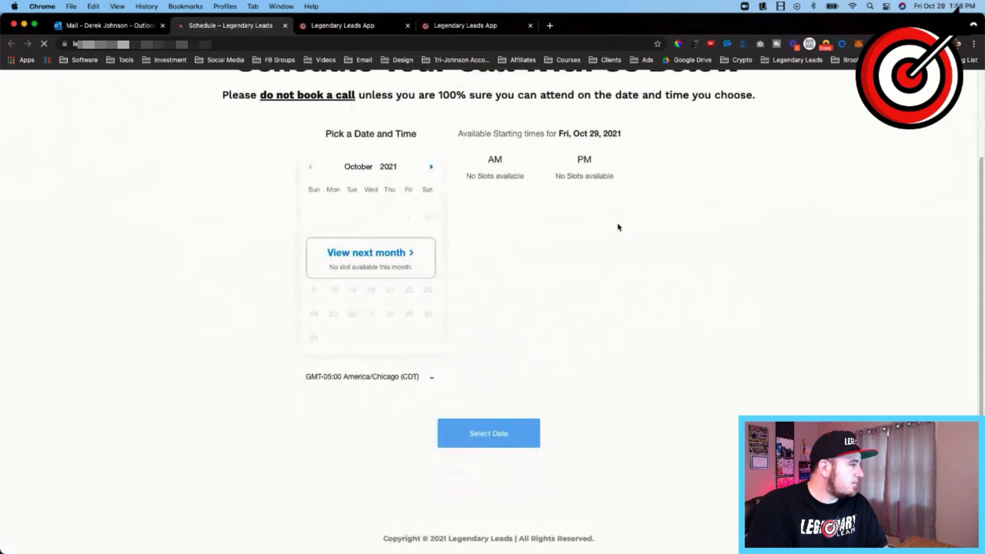
Show times for Tue, Nov 2, 2021, pick the 09:15 AM slot, then return to October.
click(403, 355)
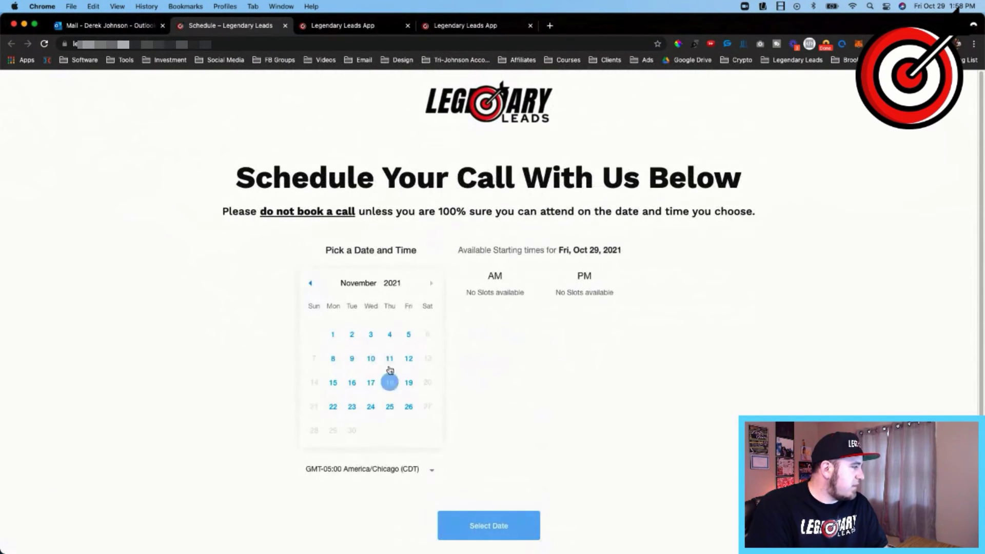
click(352, 336)
scroll(513, 352, down, 2)
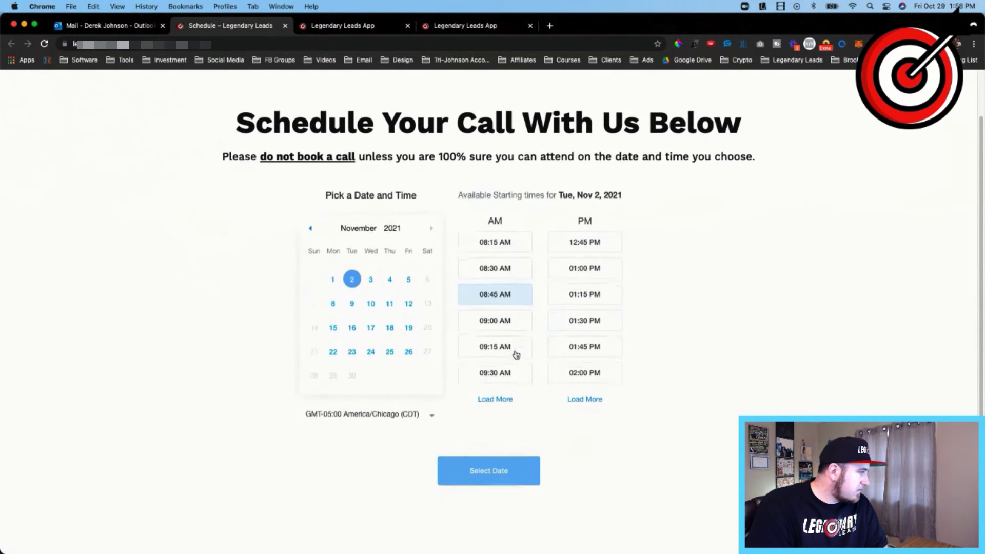
click(512, 351)
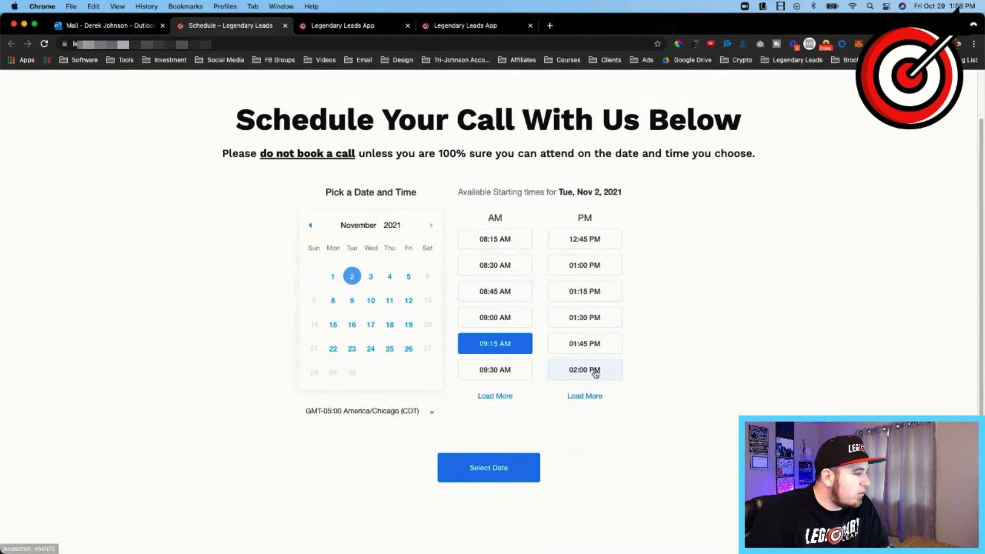
scroll(692, 341, up, 3)
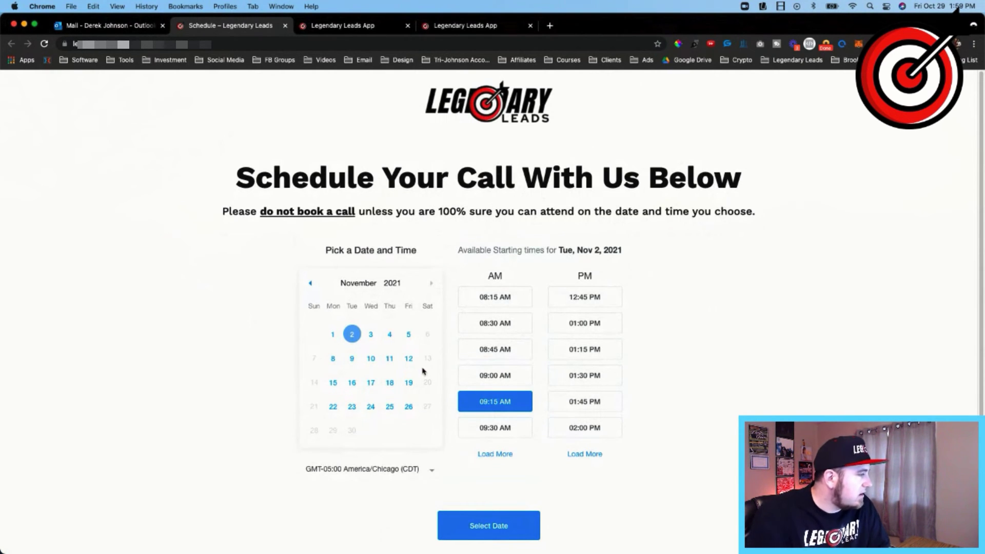
click(310, 283)
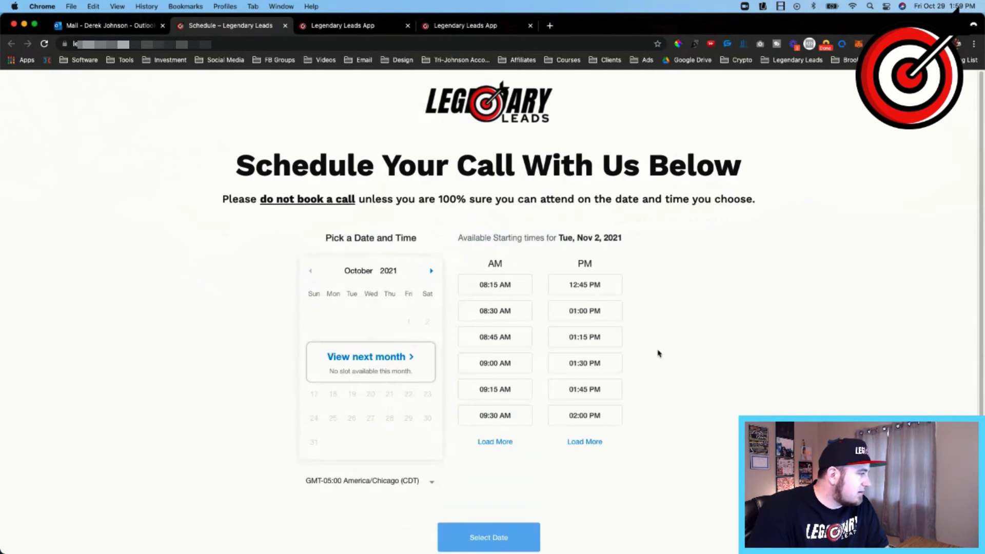
Scroll the booking page, then go back to the Email Reactivation workflow with 9 contacts waiting.
scroll(659, 354, down, 2)
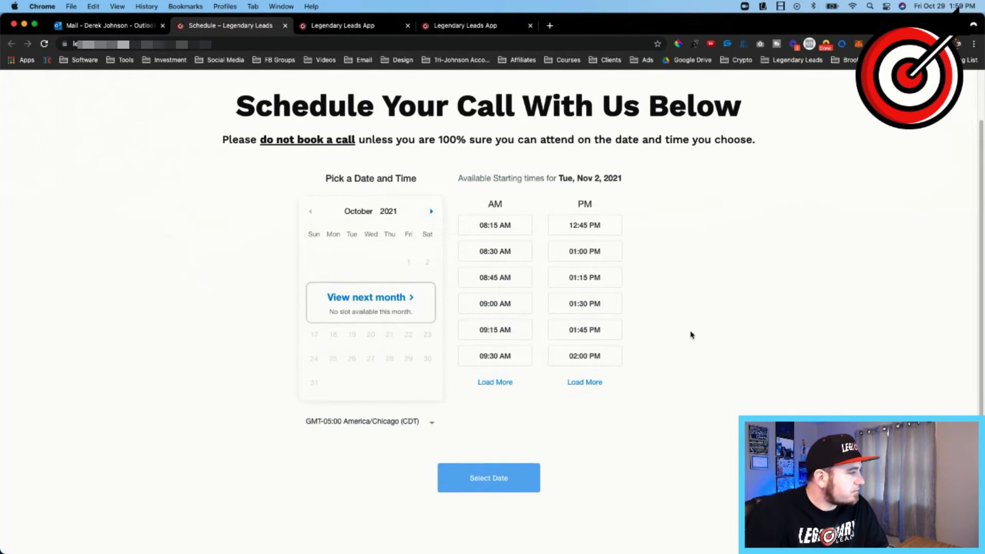
scroll(690, 334, down, 2)
scroll(690, 335, up, 4)
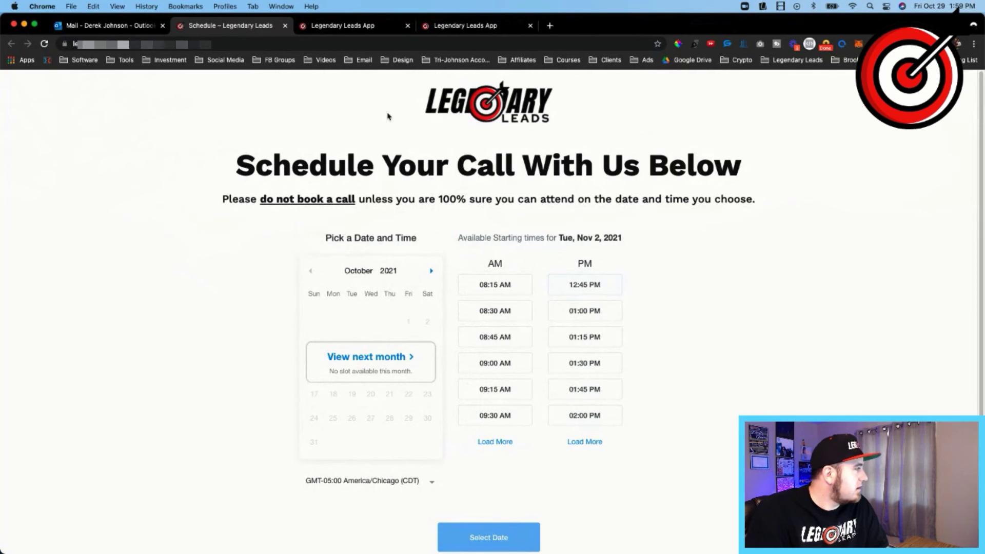
click(357, 29)
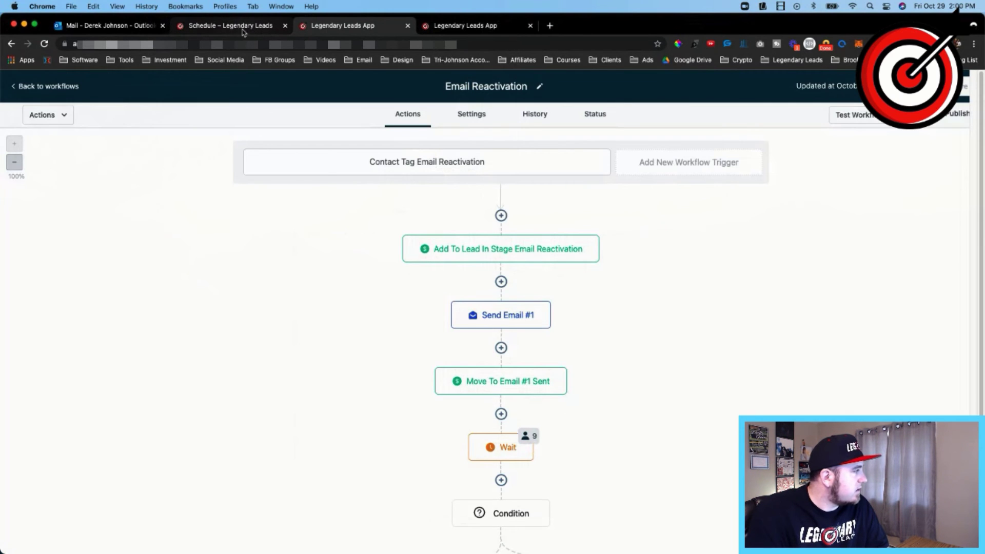
View the Opportunities pipeline board, then return to the Schedule Your Call booking page.
click(444, 27)
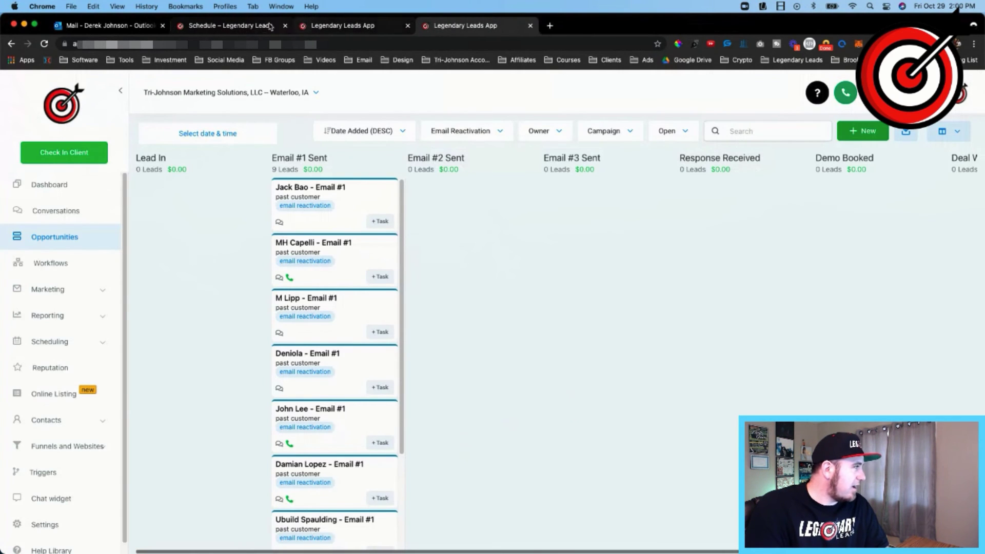
click(241, 26)
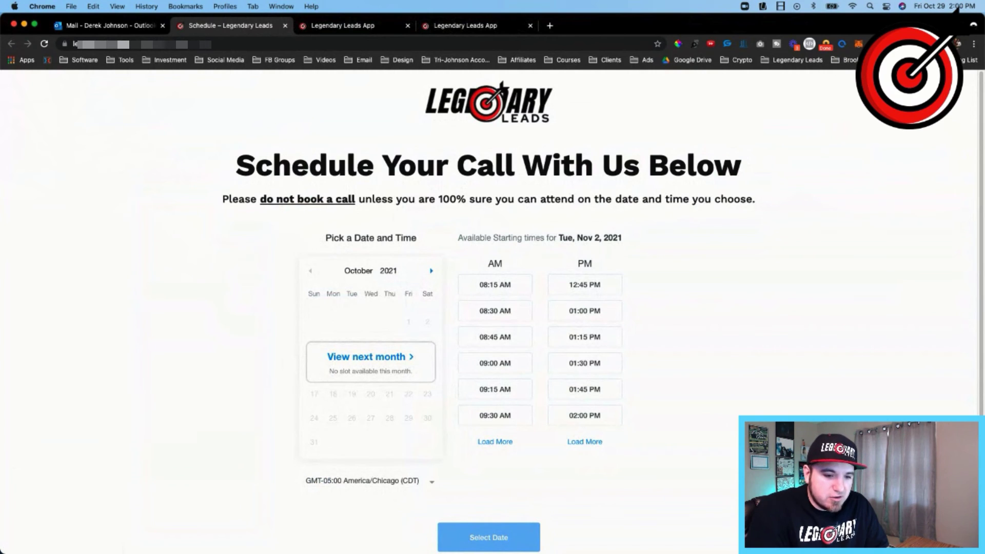